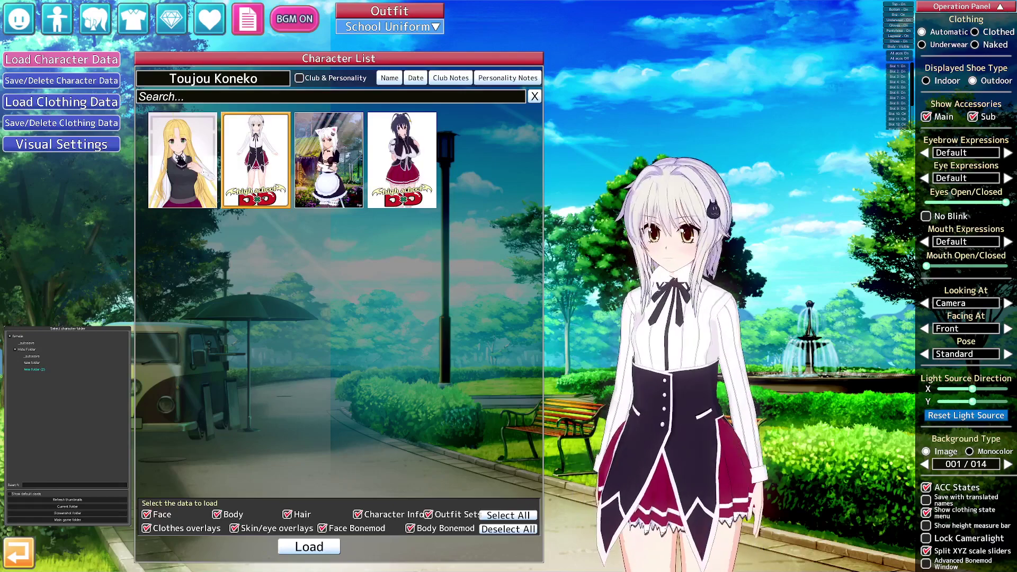
Load the Akeno Himejima character, and apply only the Hair and Outfit Sets from the Toujou Koneko card to it.
click(389, 156)
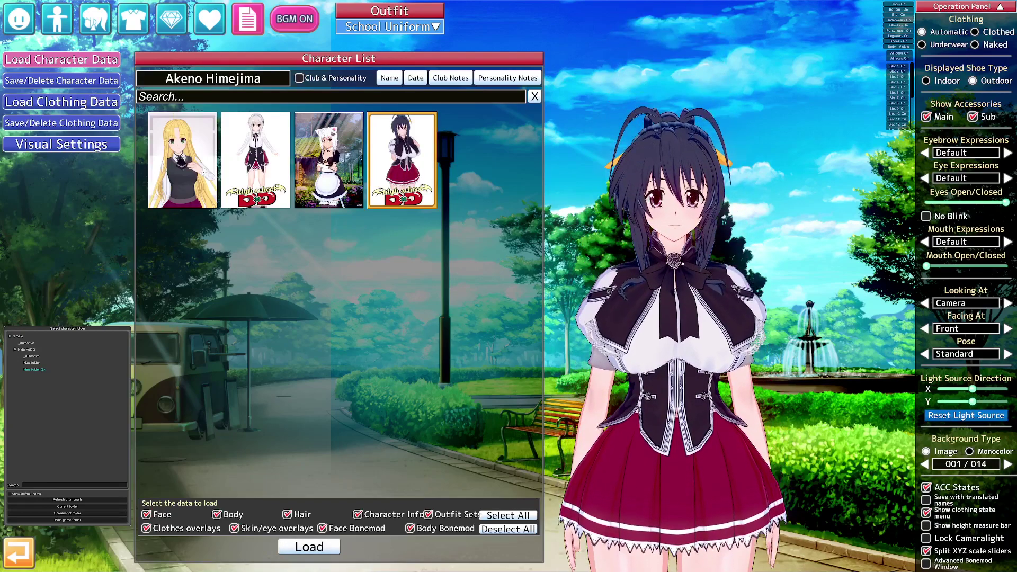
click(147, 514)
click(147, 528)
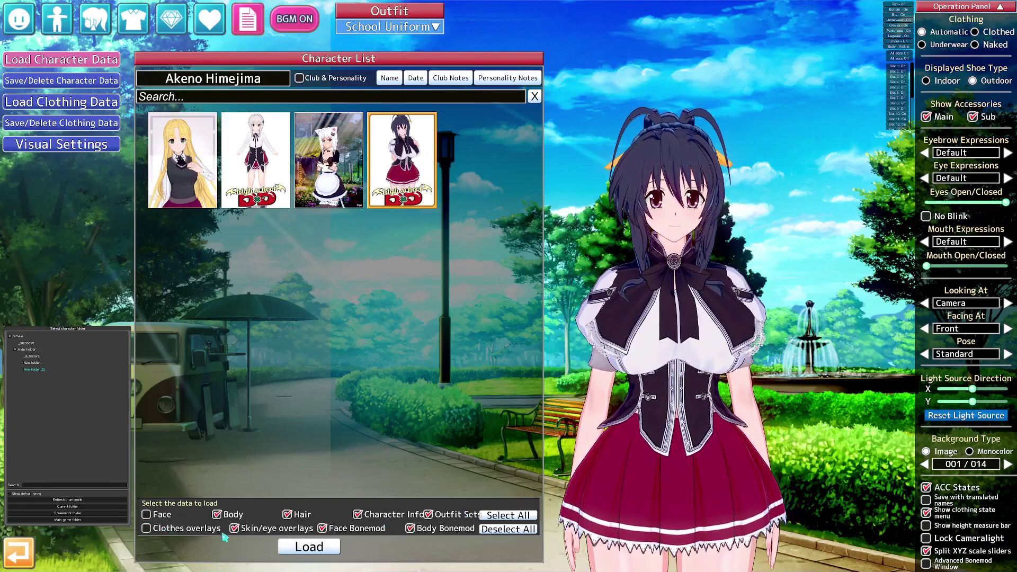
click(217, 515)
click(234, 528)
click(322, 528)
click(358, 514)
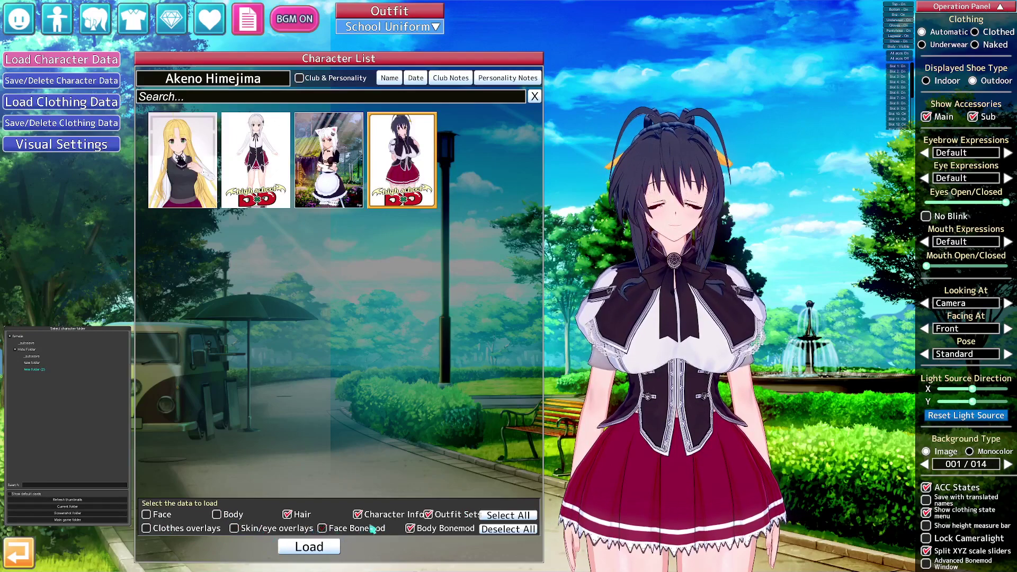
click(436, 530)
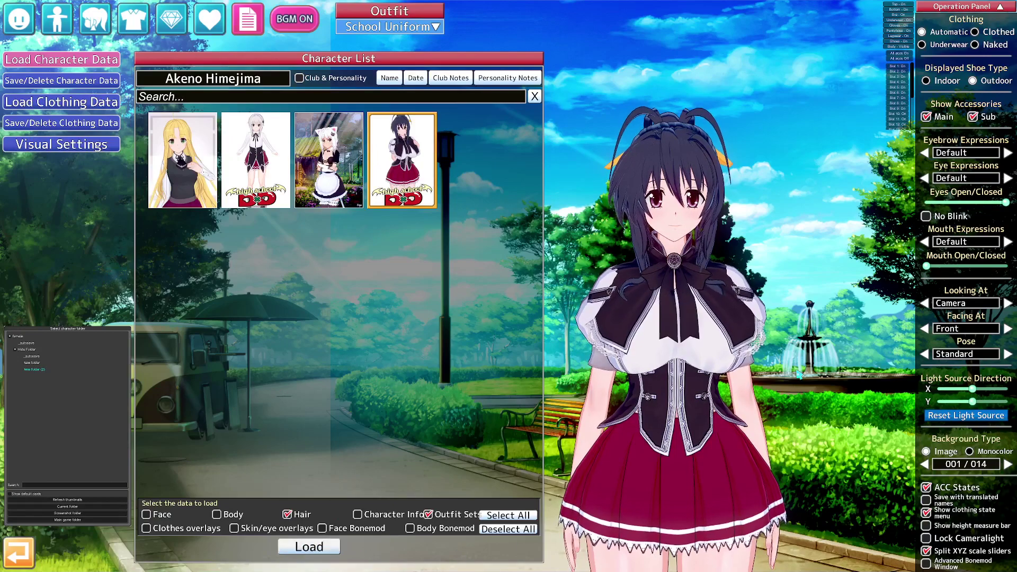
click(272, 171)
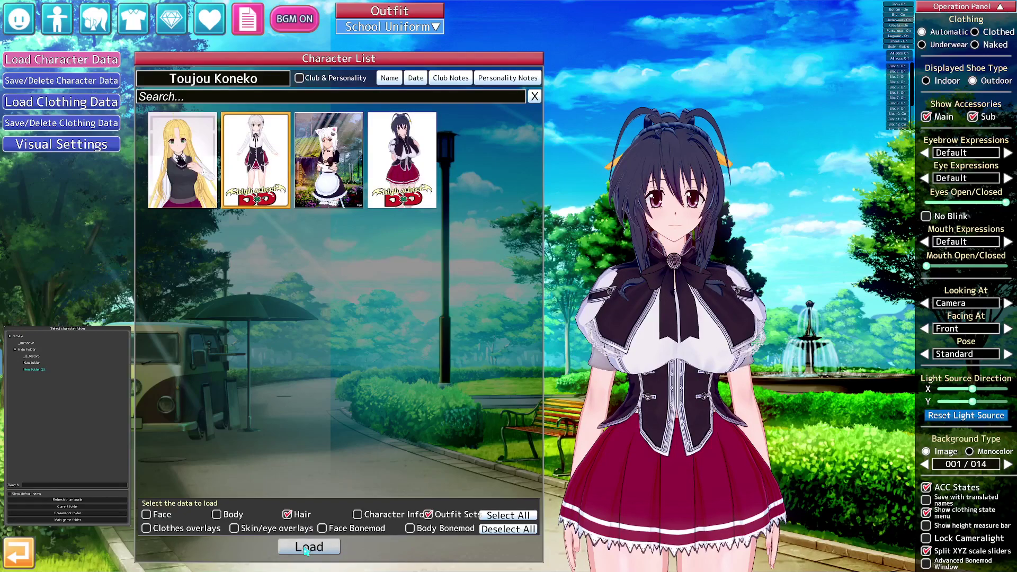
click(306, 550)
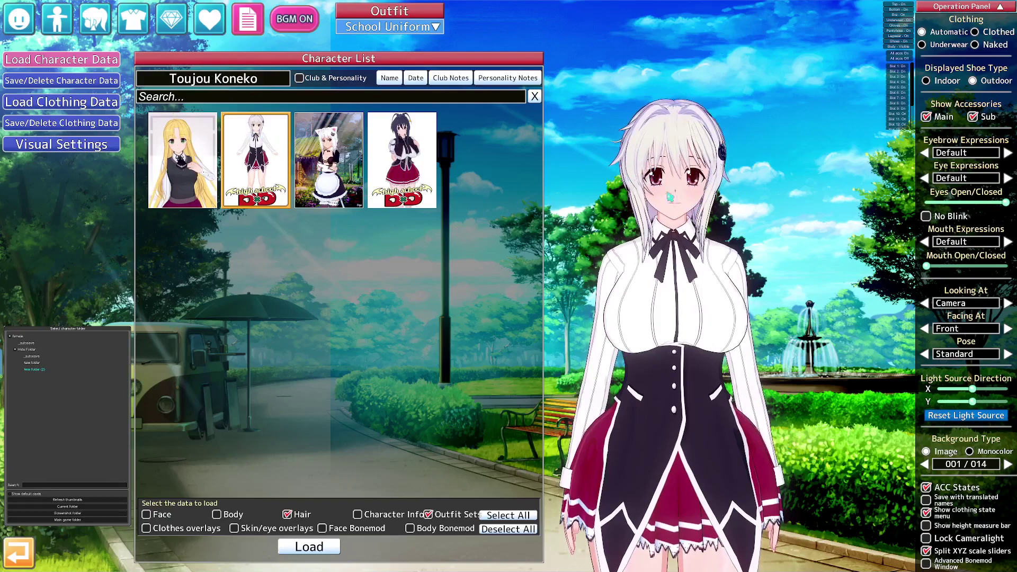
Import the brown iris overlay texture for both eyes, and open the Eyes settings with the face in close-up.
click(19, 19)
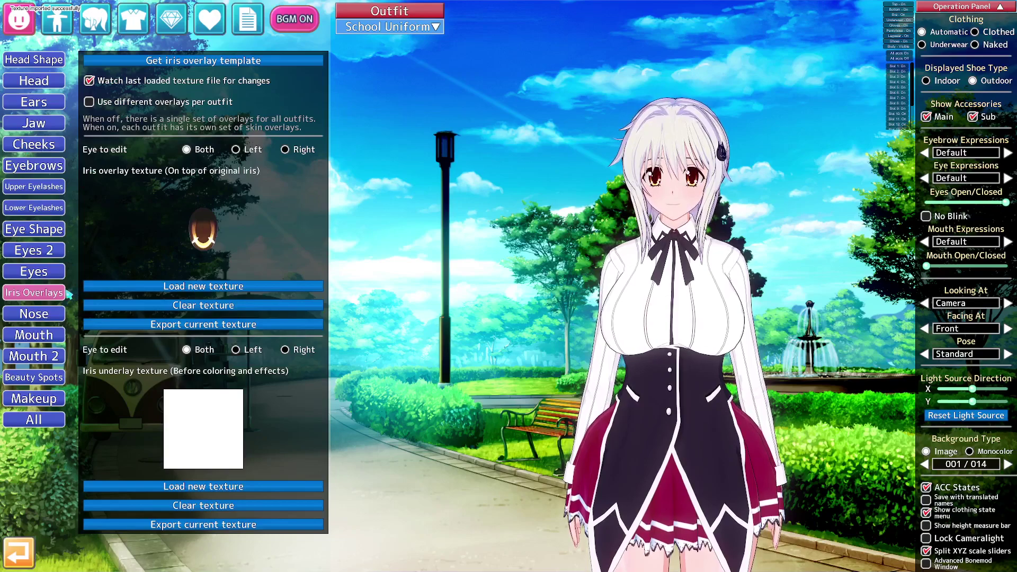
click(46, 273)
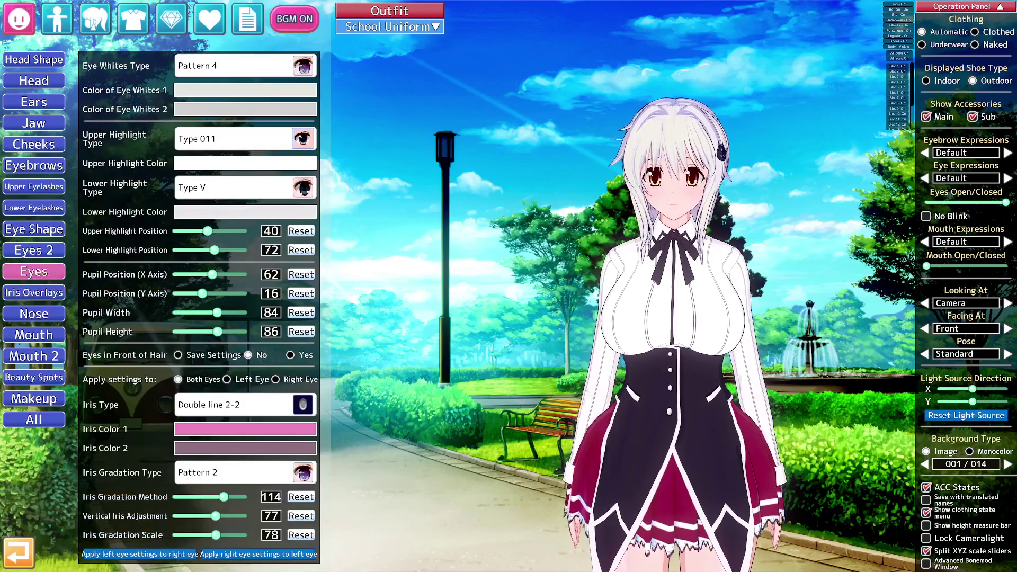
scroll(487, 279, up, 3)
scroll(673, 318, up, 2)
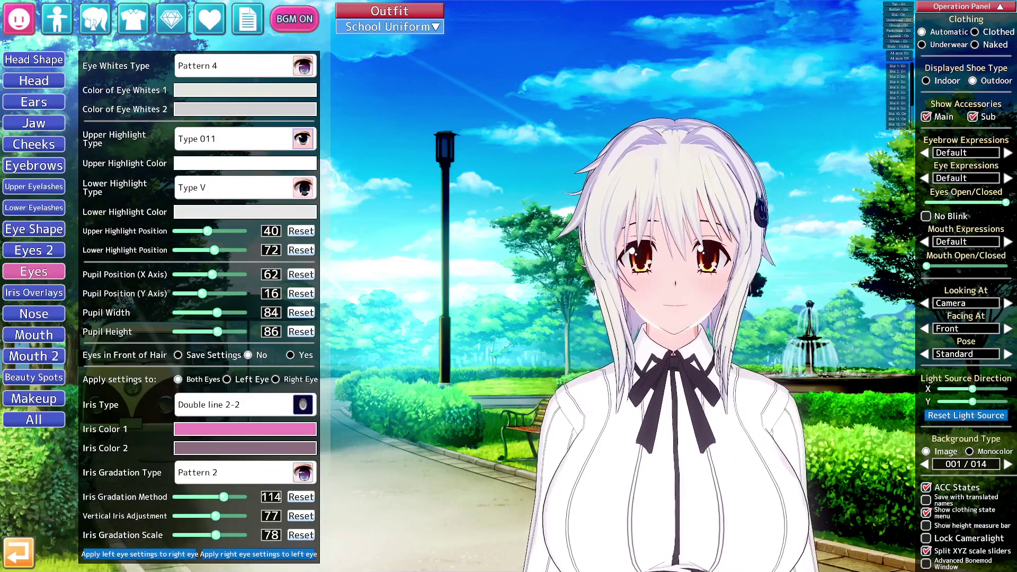
Save the edited character as a new card with a close-up student ID photo and a close-up card photo.
click(244, 21)
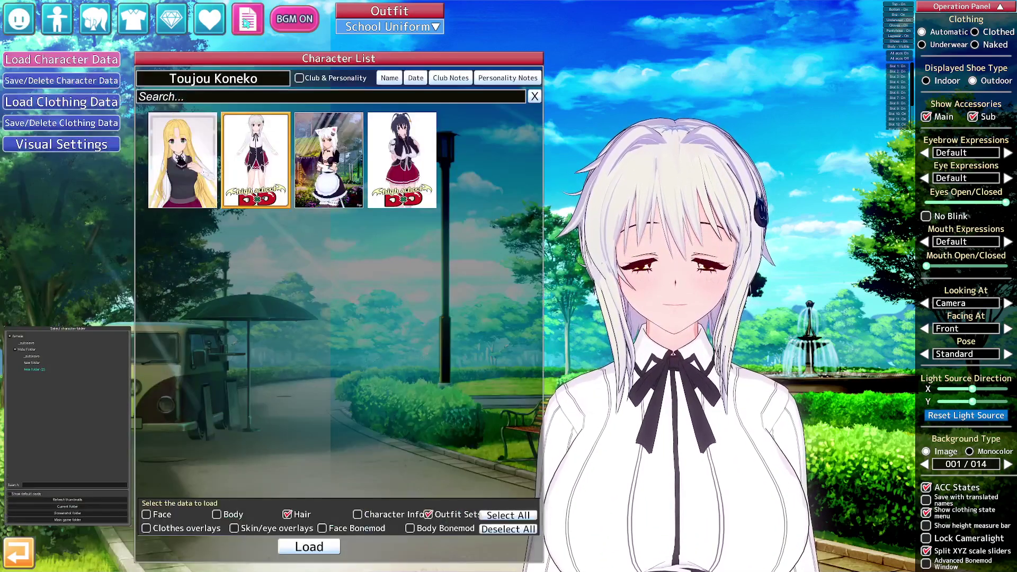
click(80, 82)
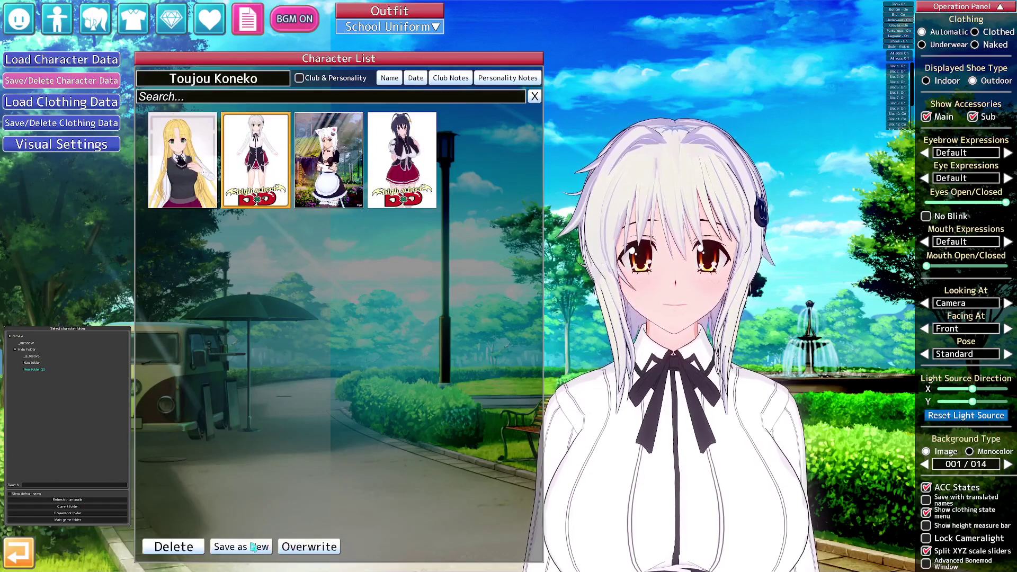
click(235, 547)
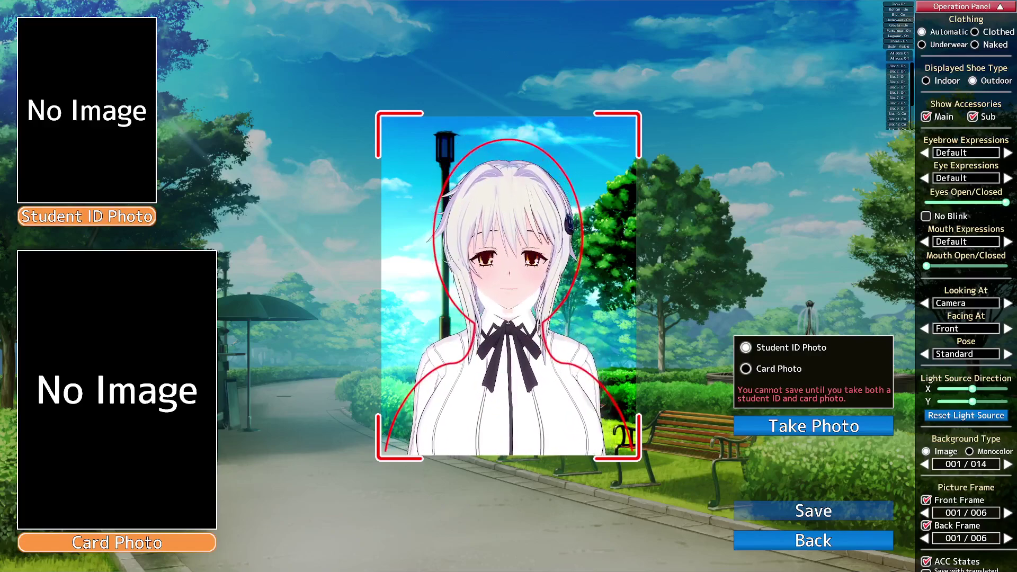
click(773, 426)
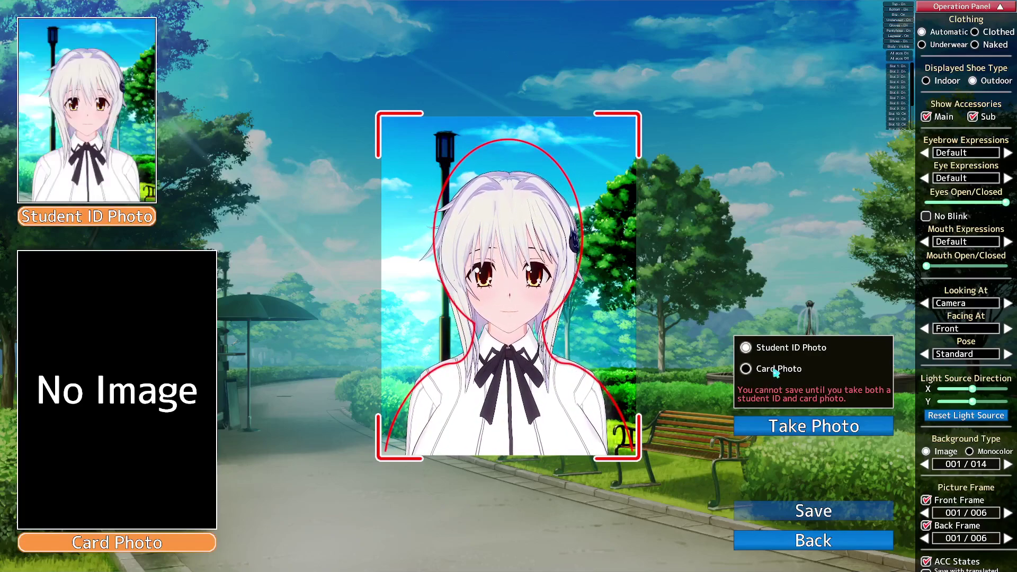
click(755, 369)
click(818, 428)
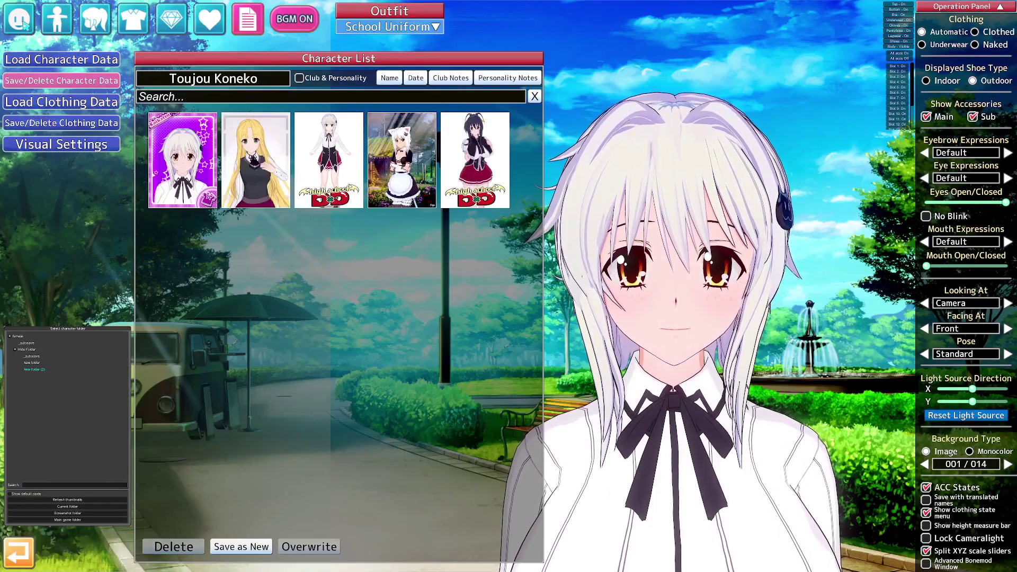
Set the upper highlight position to 38, lower highlight position to 67, pupil X position to 66 and pupil Y position to 12.
click(23, 23)
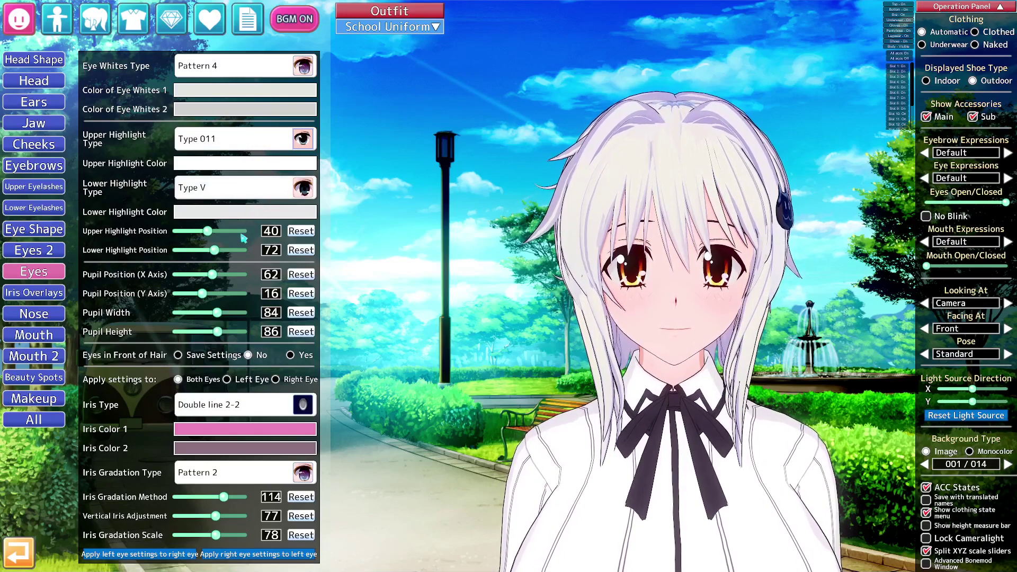
click(271, 232)
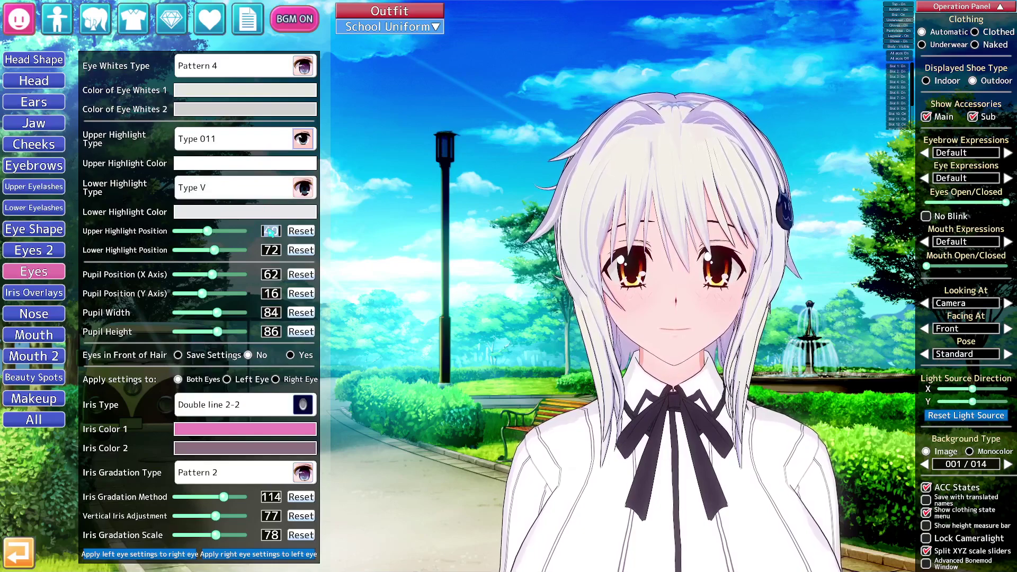
text(38)
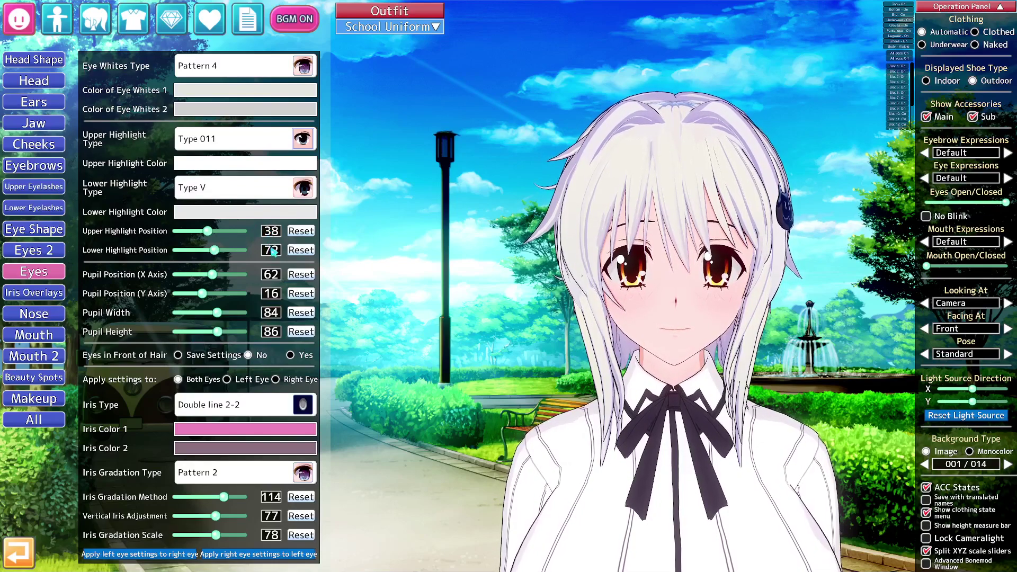
click(272, 253)
text(67)
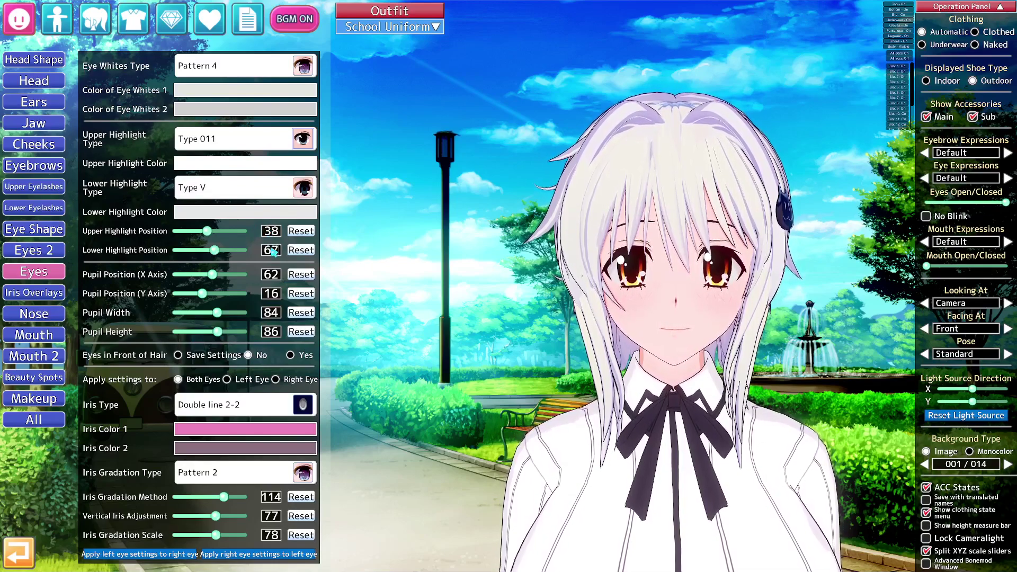
click(272, 279)
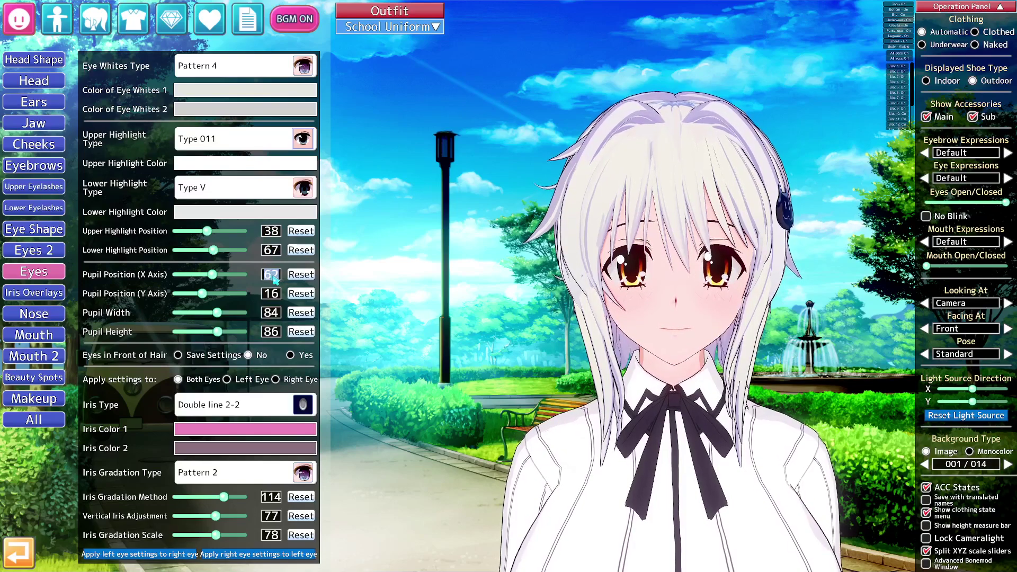
text(66)
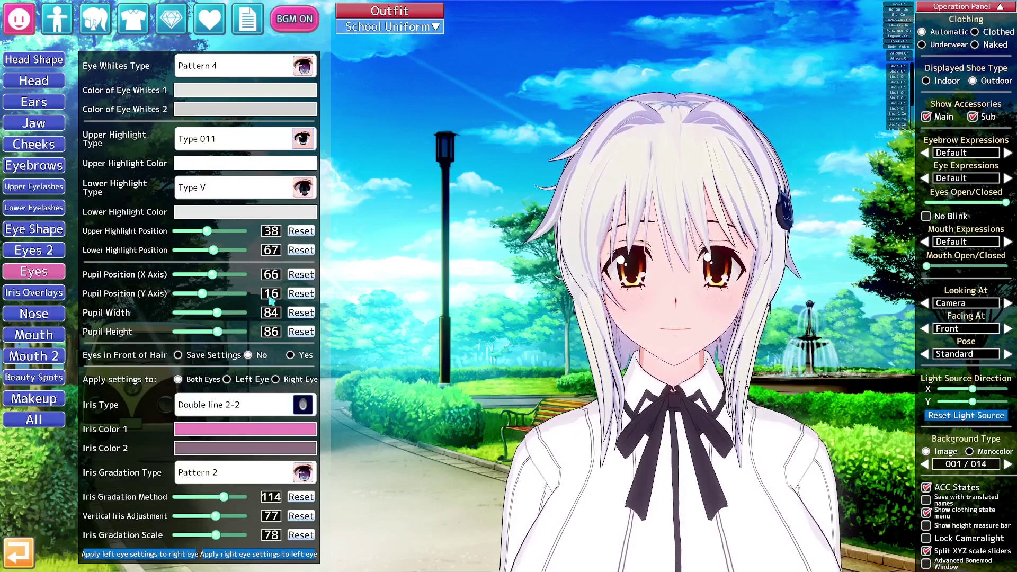
click(271, 298)
text(12)
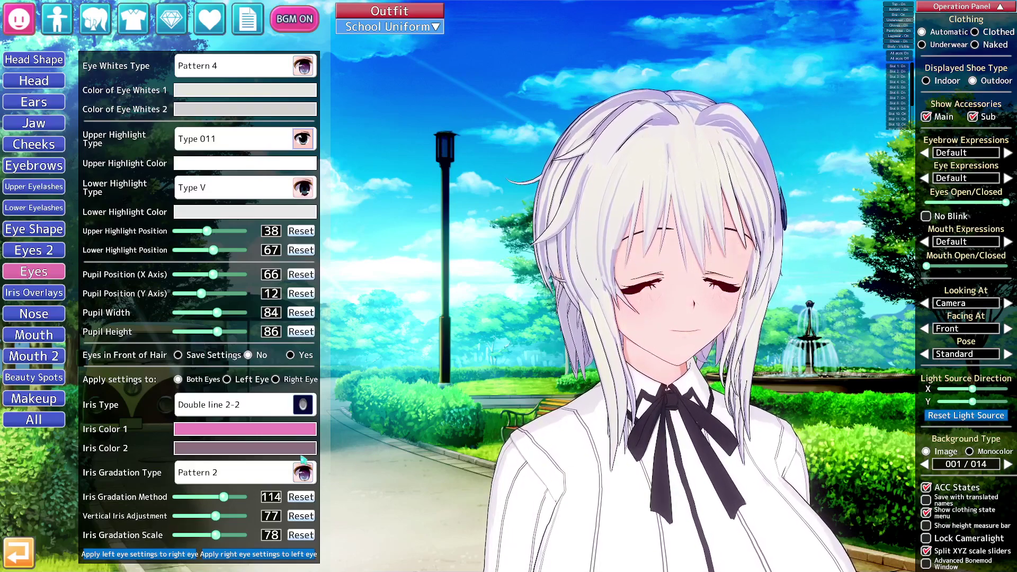
Change the Iris Gradation Type to Pattern 3, and compare the eyes with the iris overlay settings.
click(249, 472)
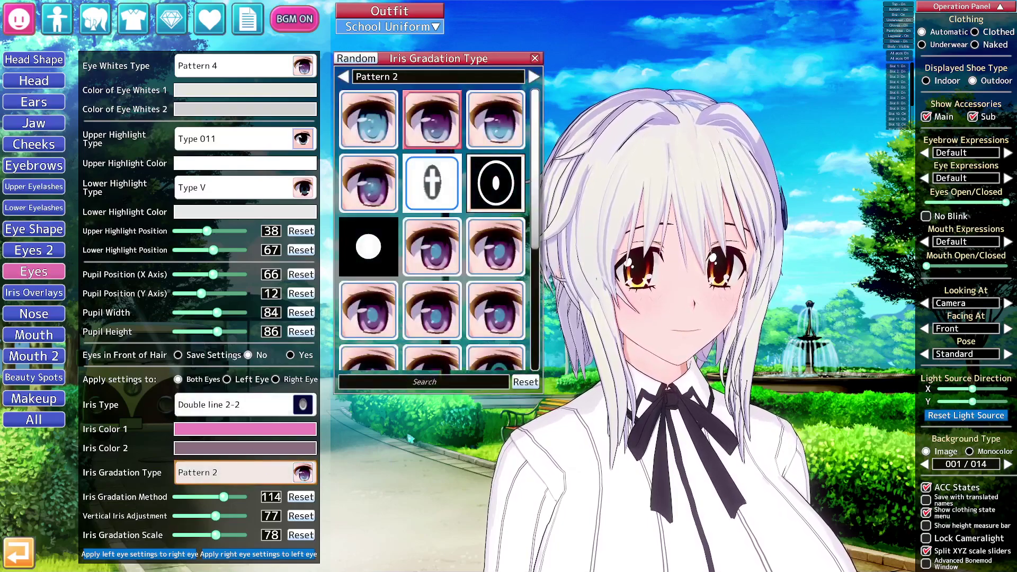
click(508, 130)
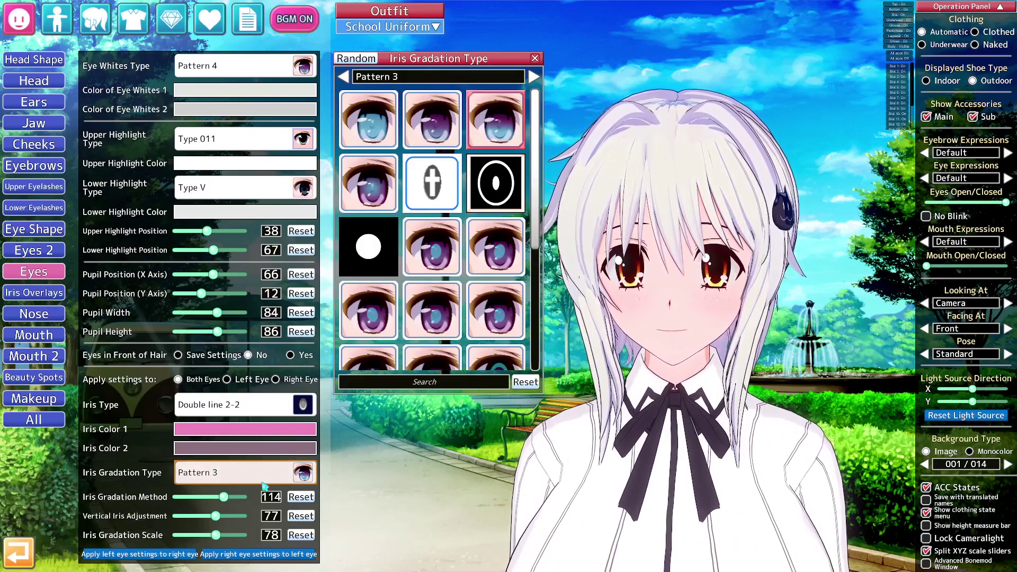
click(35, 295)
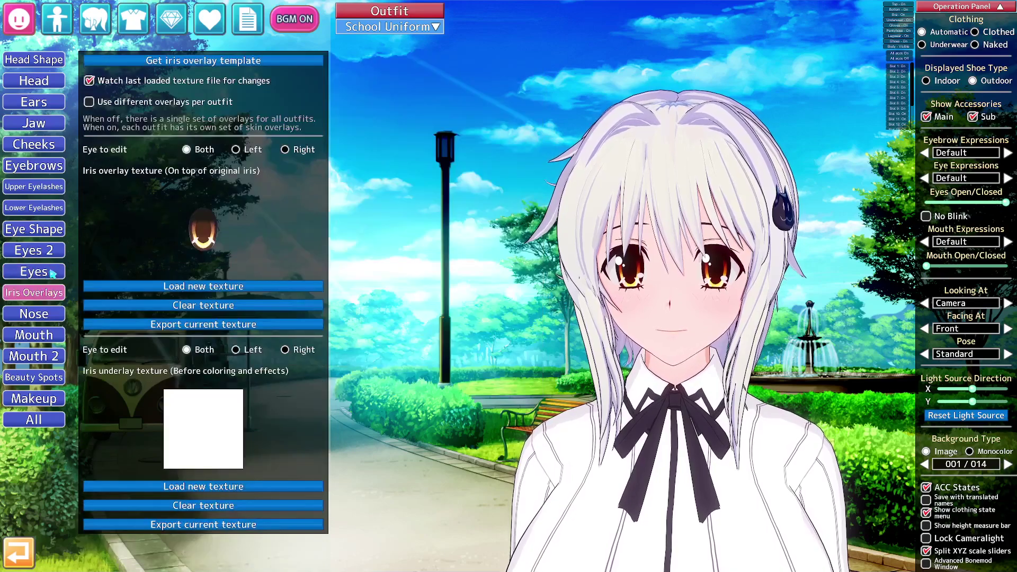
click(35, 271)
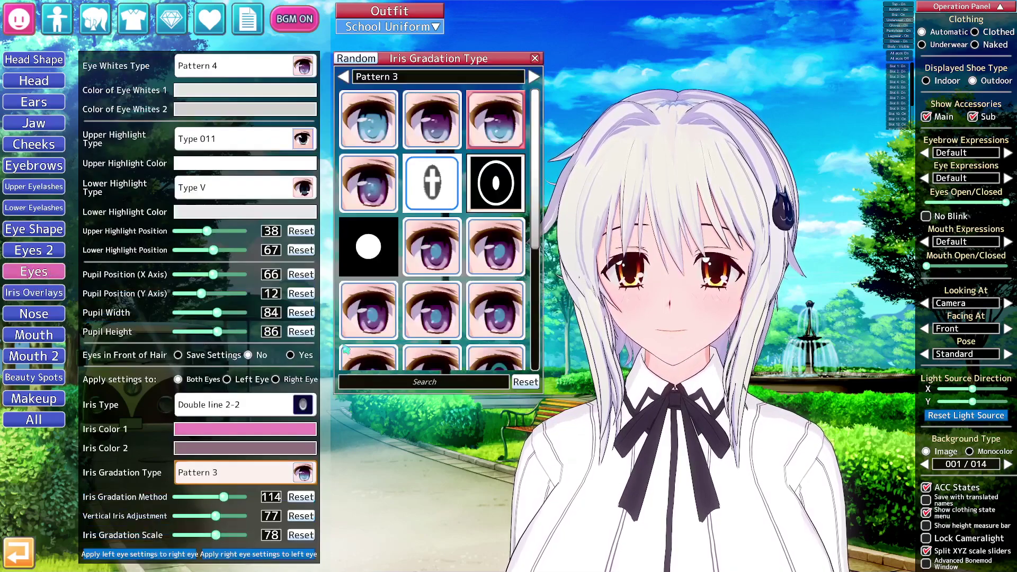
Save the character as another new card with student ID and card photos framed to include the outfit.
scroll(673, 318, down, 3)
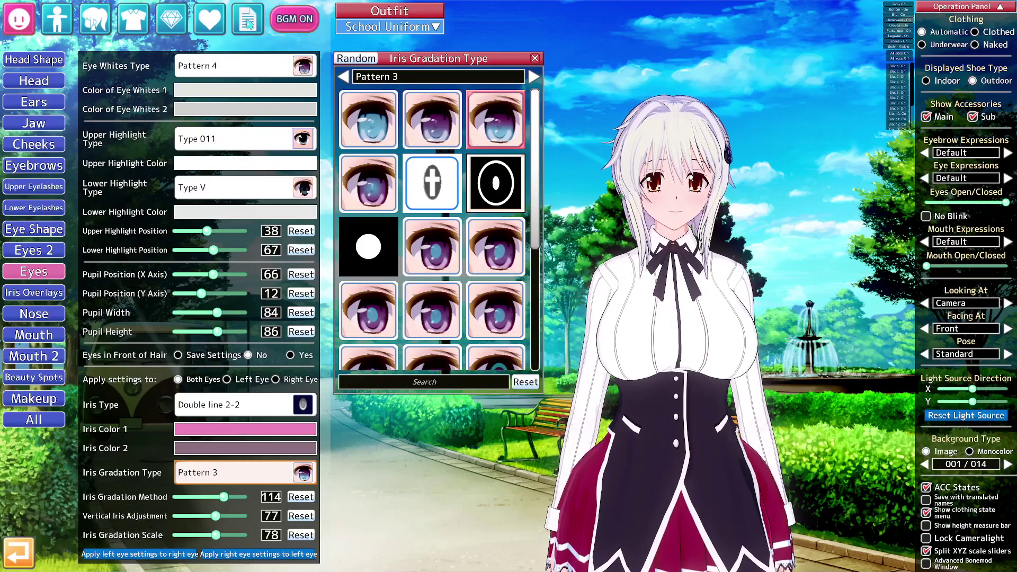
click(249, 24)
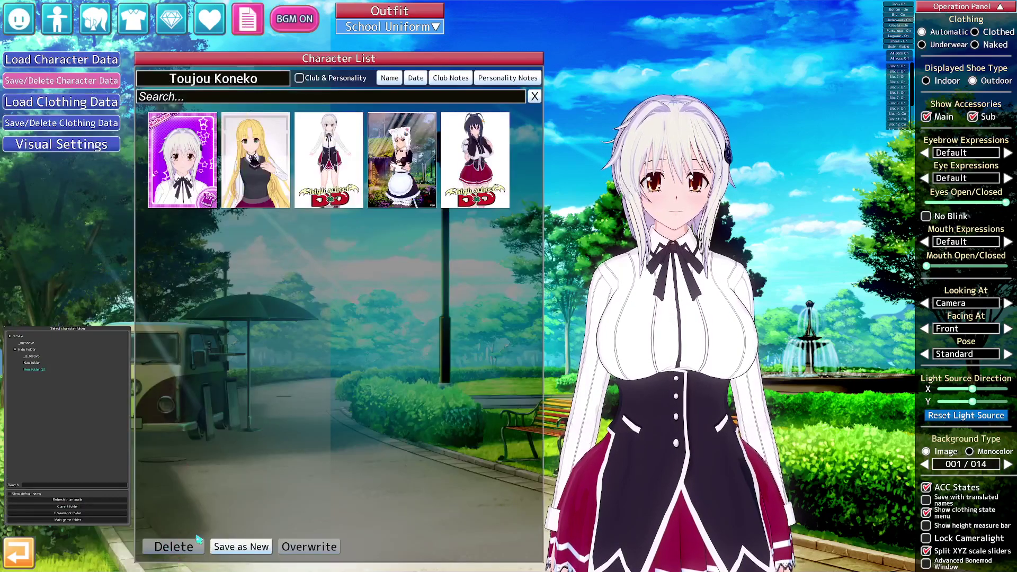
click(236, 547)
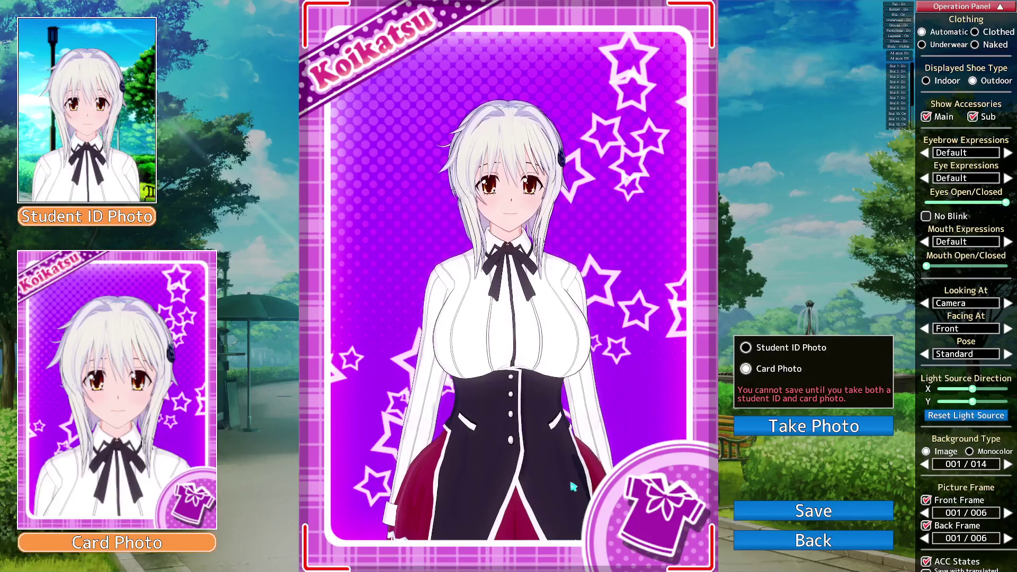
click(783, 424)
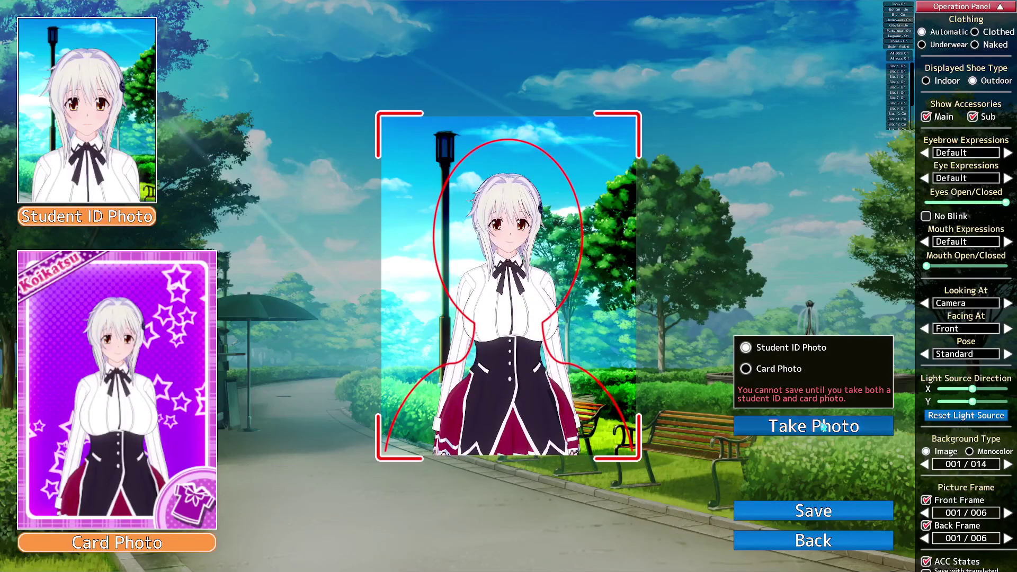
click(824, 427)
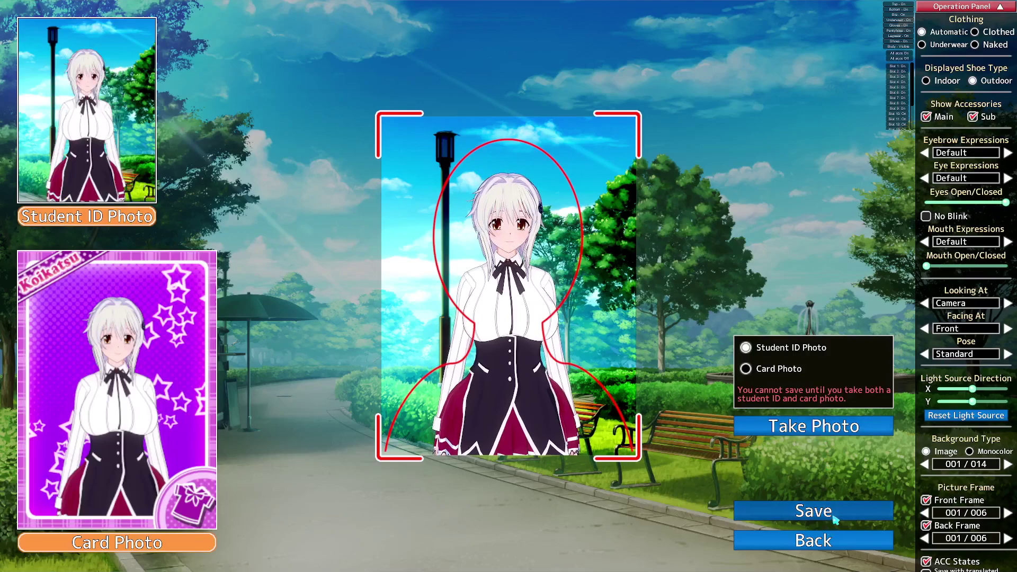
click(835, 516)
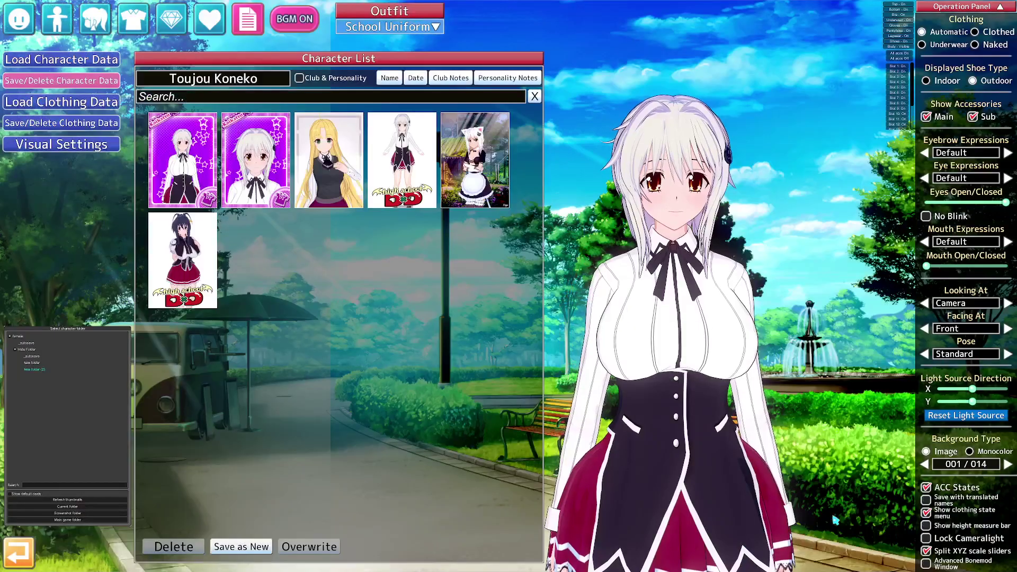
Load the Toujou Koneko card with every data category included, and set the clothing display to Clothed.
click(407, 157)
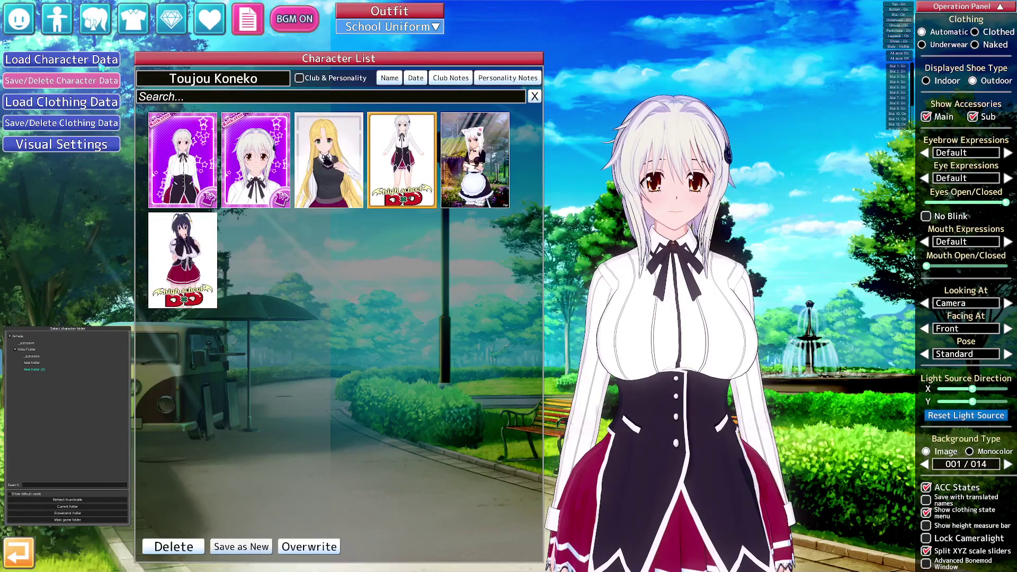
click(61, 60)
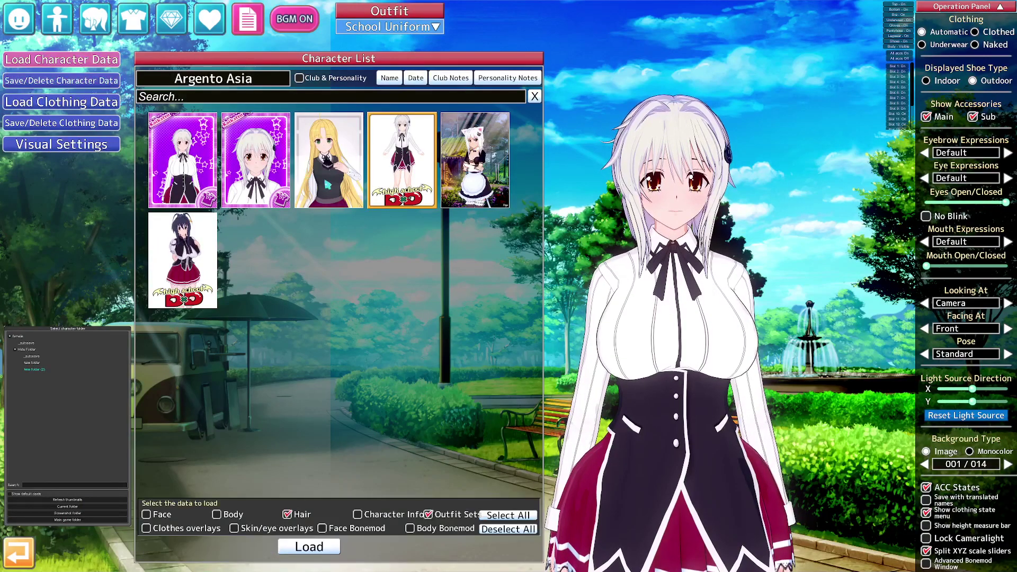
click(146, 528)
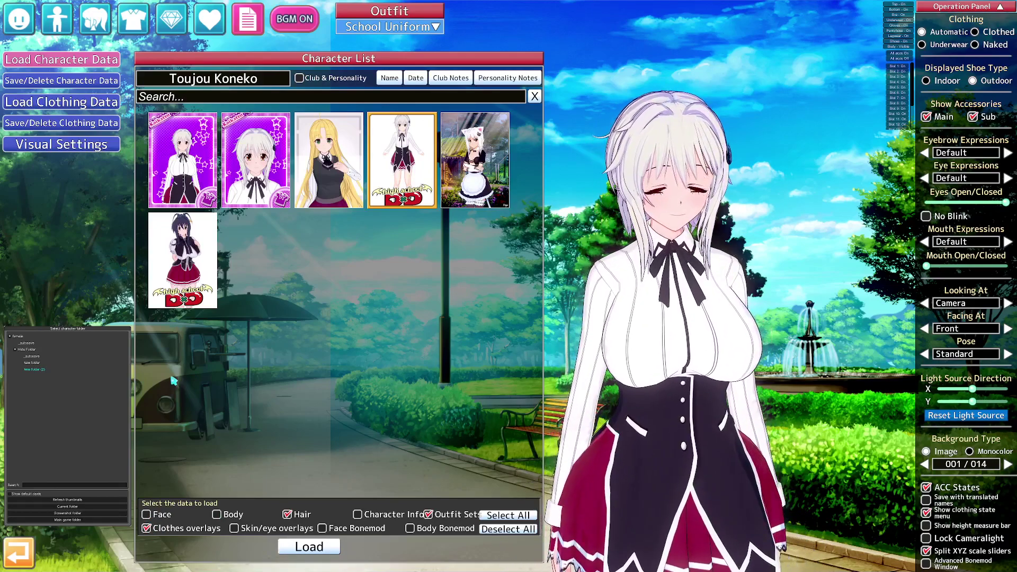
click(146, 515)
click(216, 514)
click(234, 529)
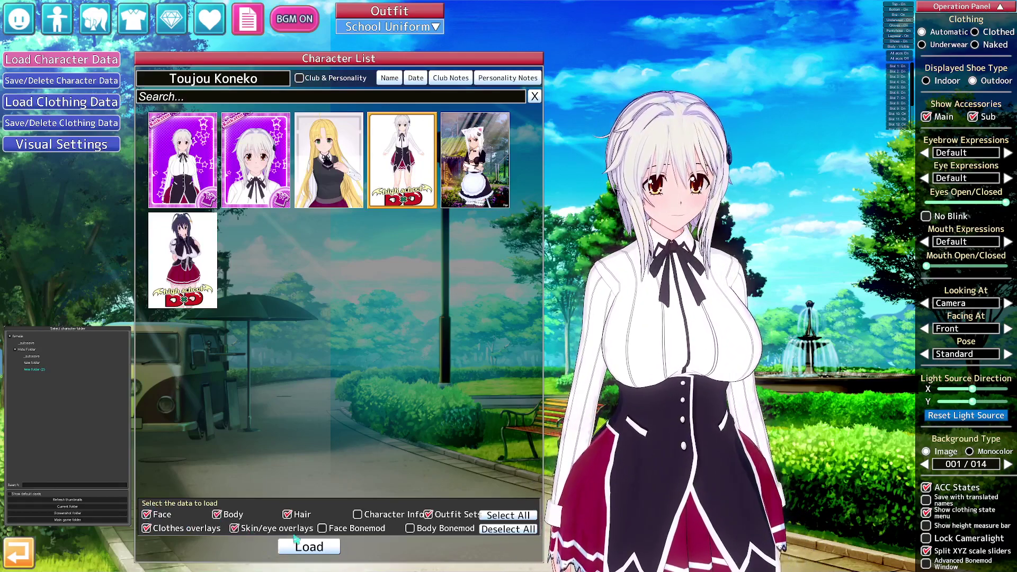
click(322, 528)
click(357, 515)
click(410, 528)
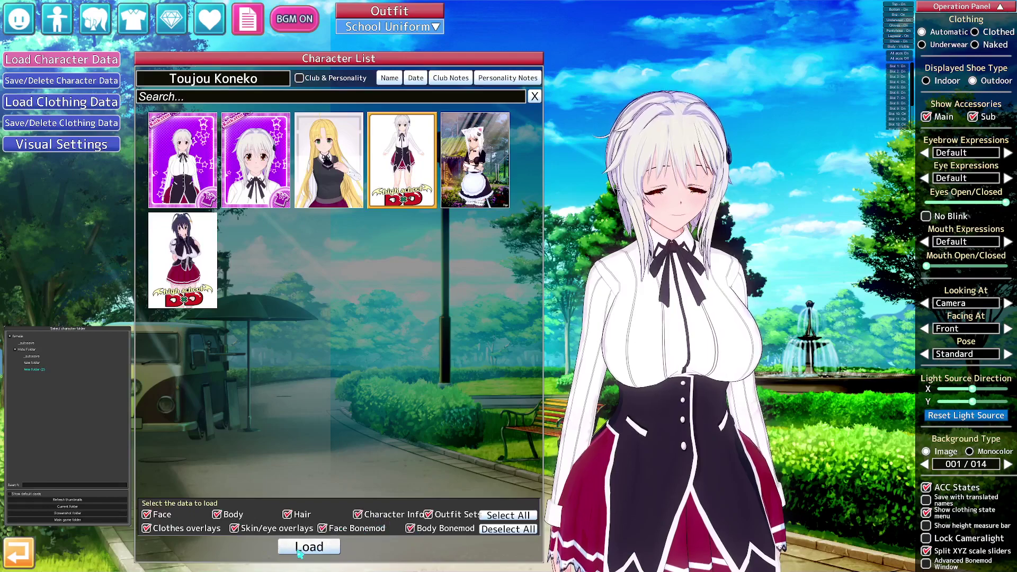
click(300, 548)
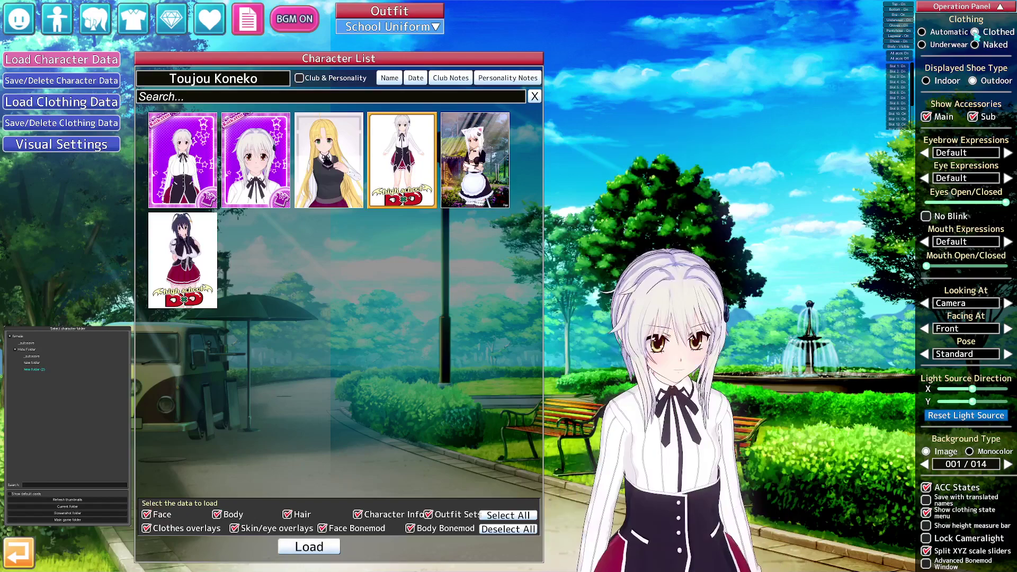
click(975, 32)
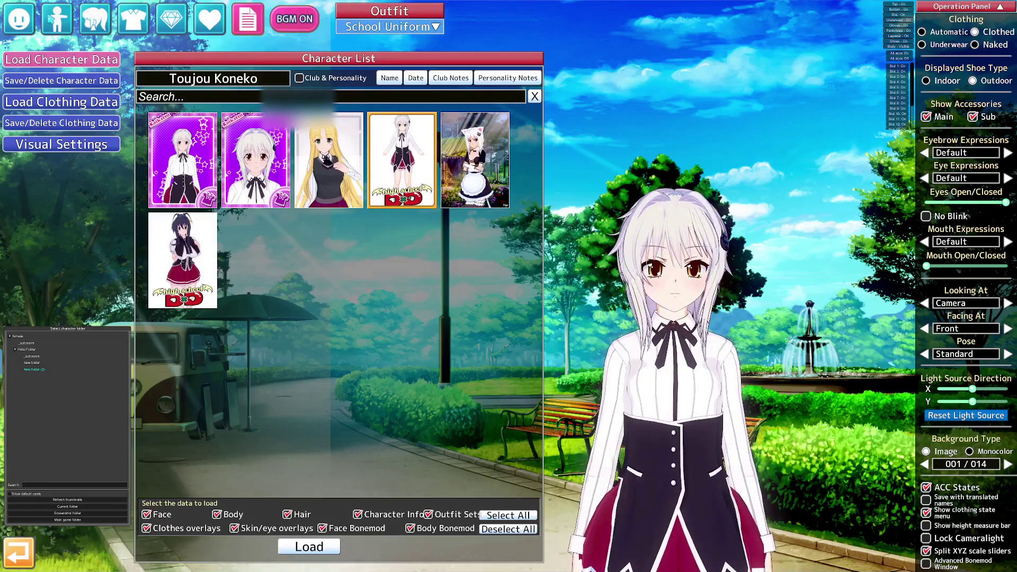
Examine Toujou Koneko's body, eye, iris overlay and eyeball scale settings as a reference.
click(58, 21)
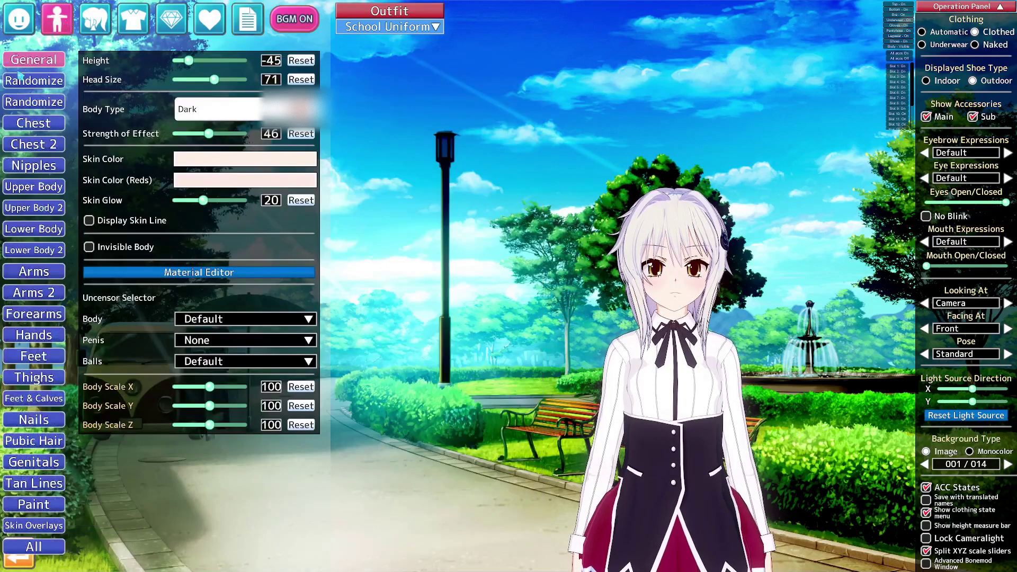
click(20, 21)
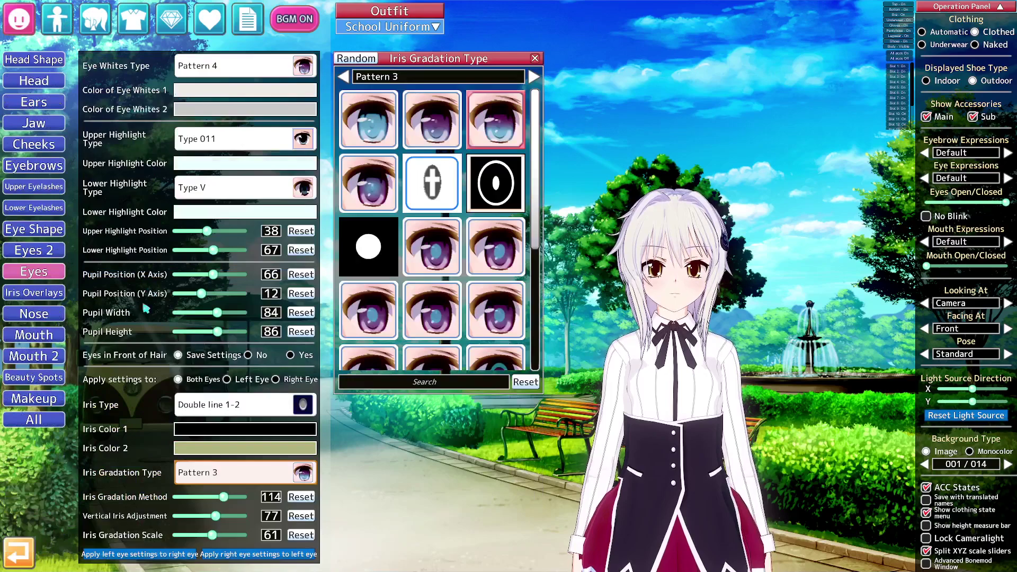
click(39, 294)
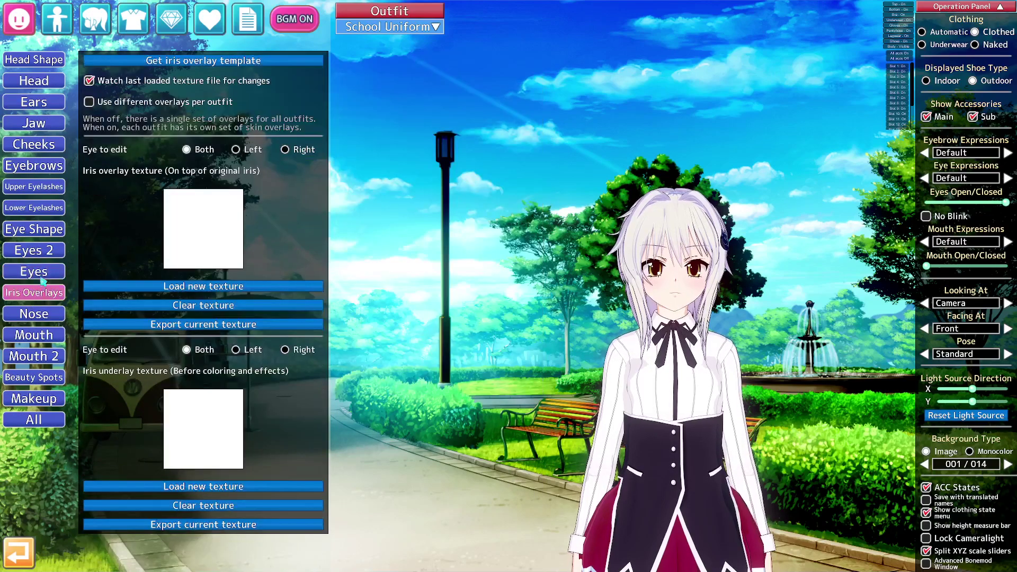
click(46, 272)
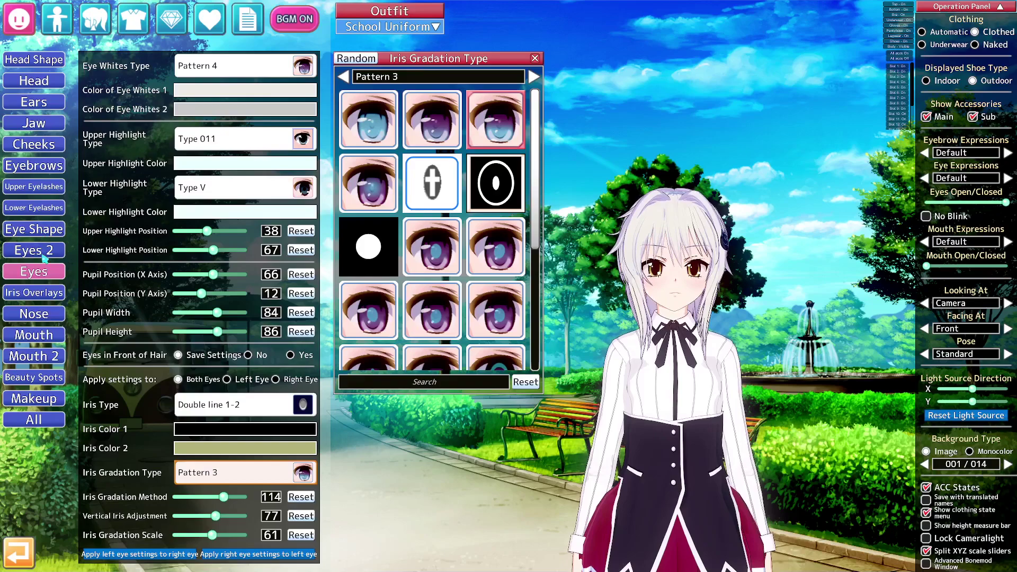
click(45, 253)
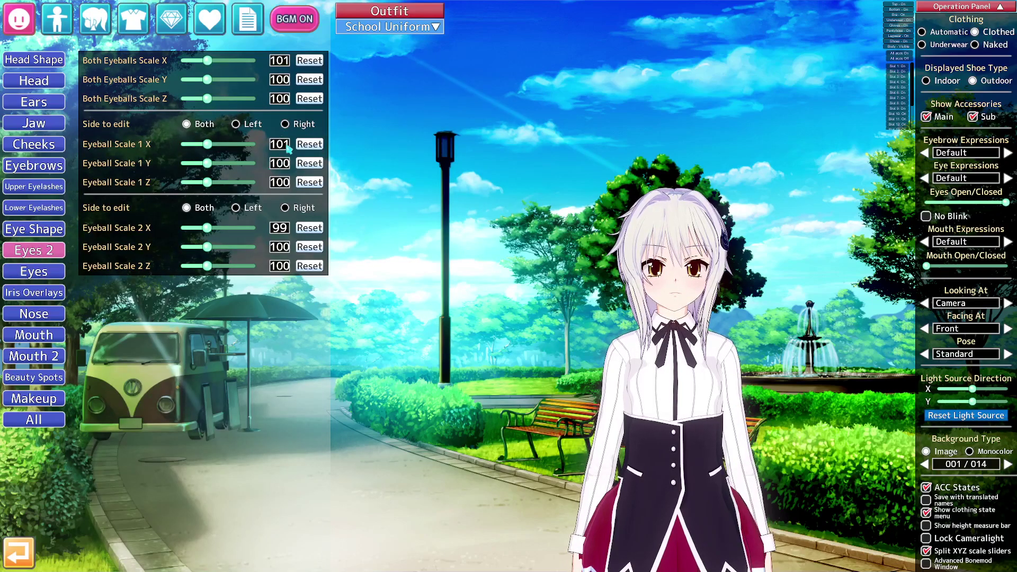
Load the first saved Akeno Himejima card with every data category included.
click(247, 18)
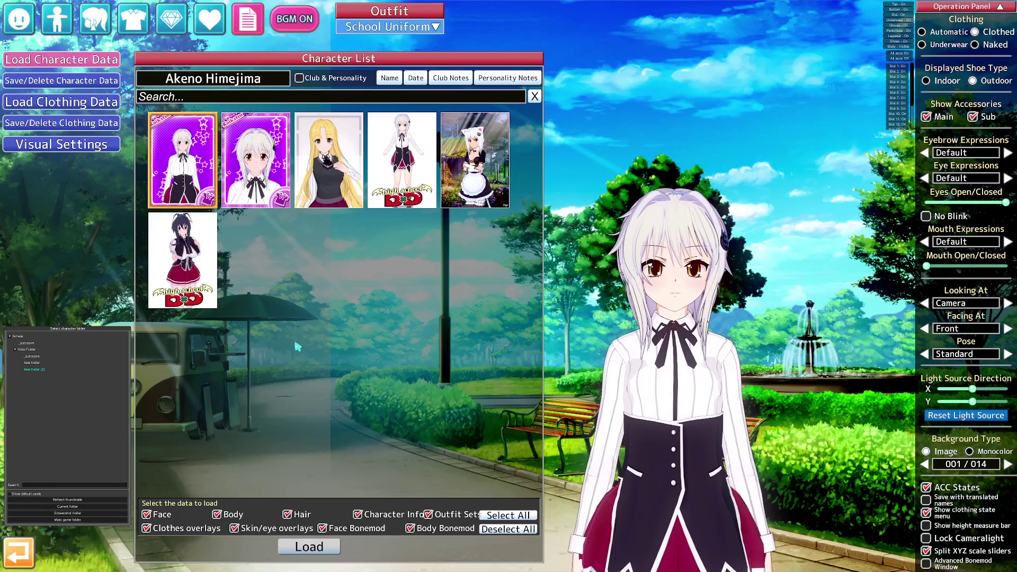
click(309, 546)
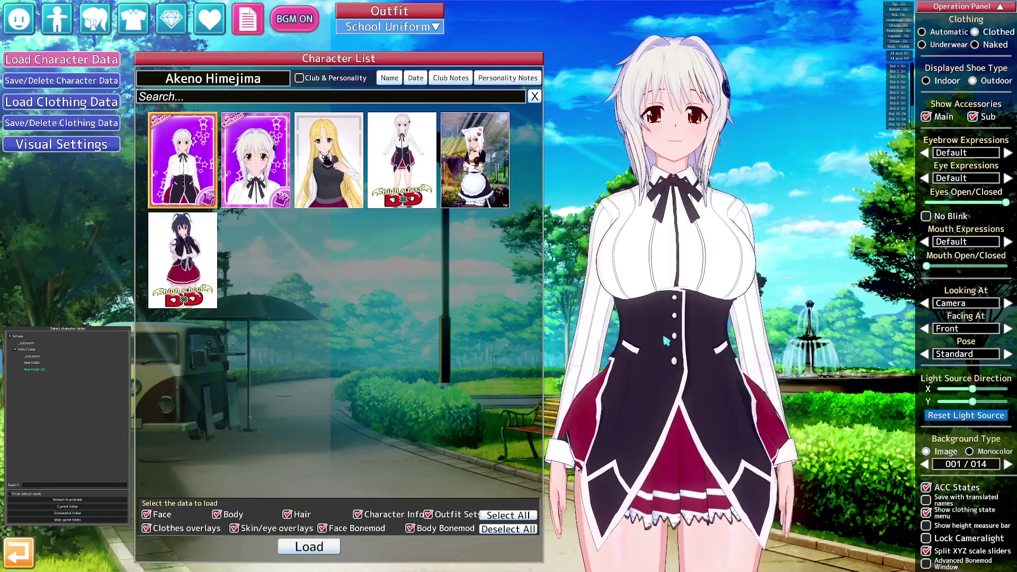
Set Eyeball Scale 1 X to 101, Both Eyeballs Scale Y to 100 and Eyeball Scale 2 X to 99.
click(55, 24)
click(20, 21)
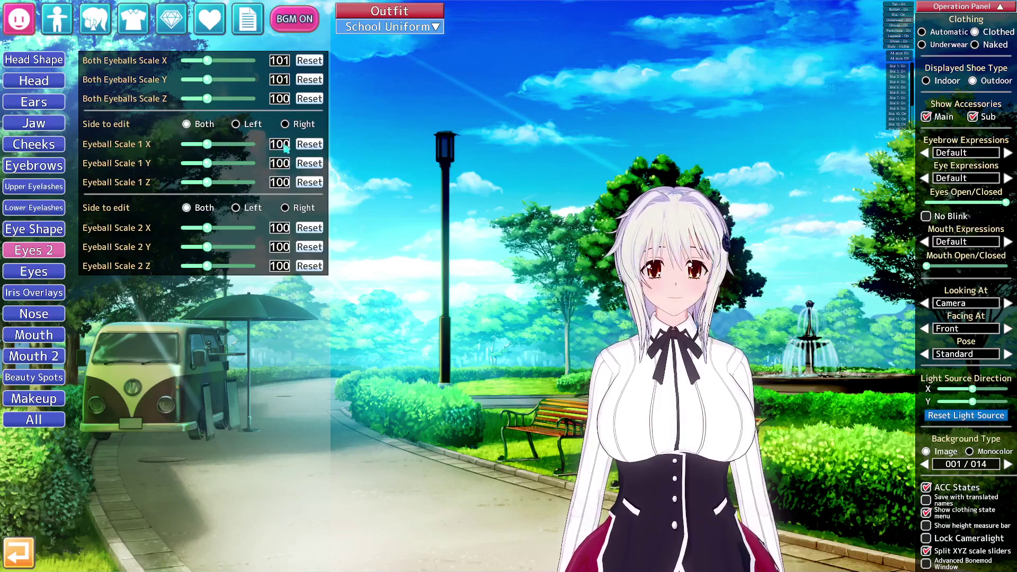
click(280, 145)
text(101)
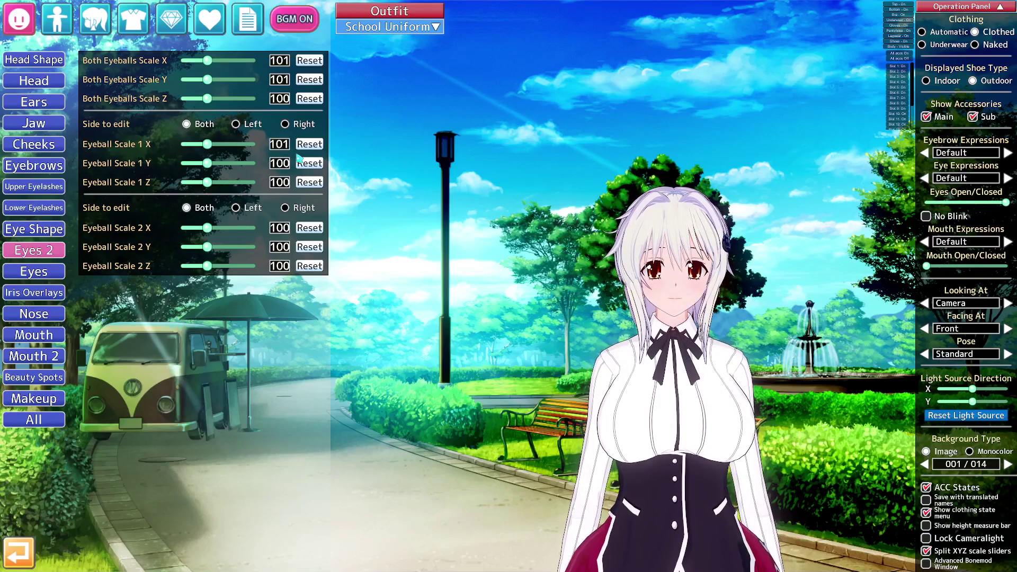
click(285, 81)
text(100)
click(280, 228)
text(99)
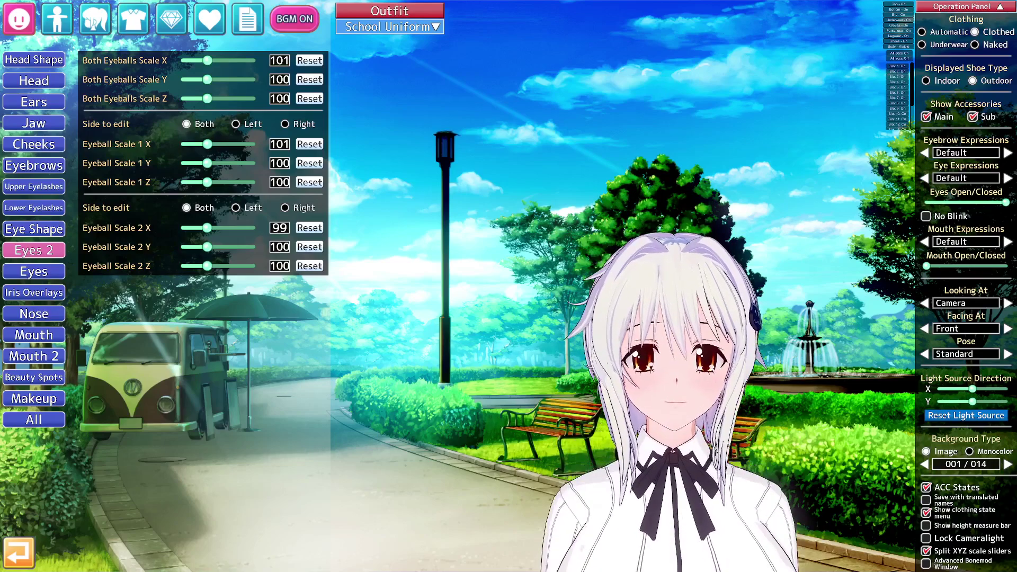
scroll(564, 296, up, 5)
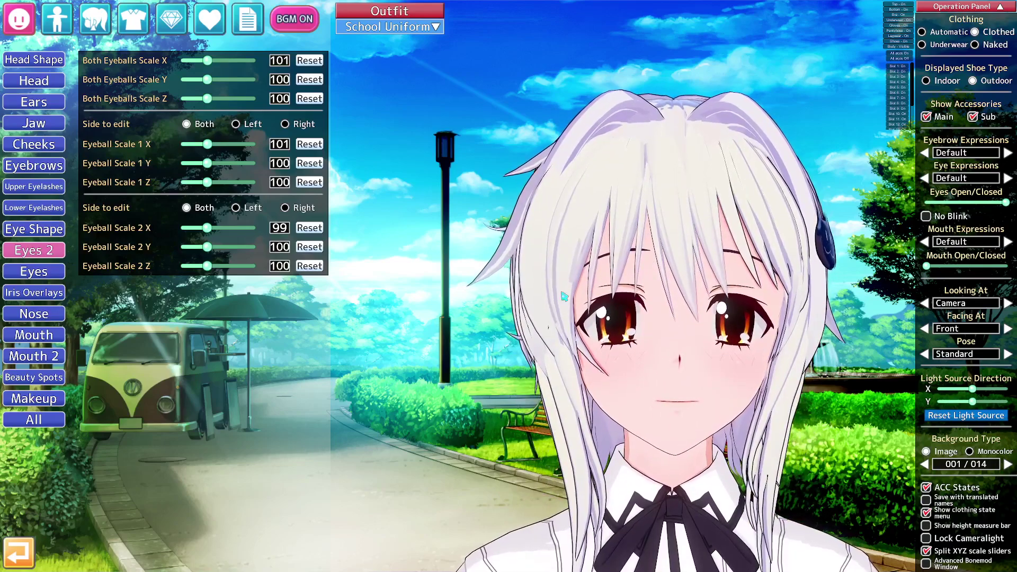
Try to overwrite the selected Akeno Himejima card with the edited character.
click(248, 19)
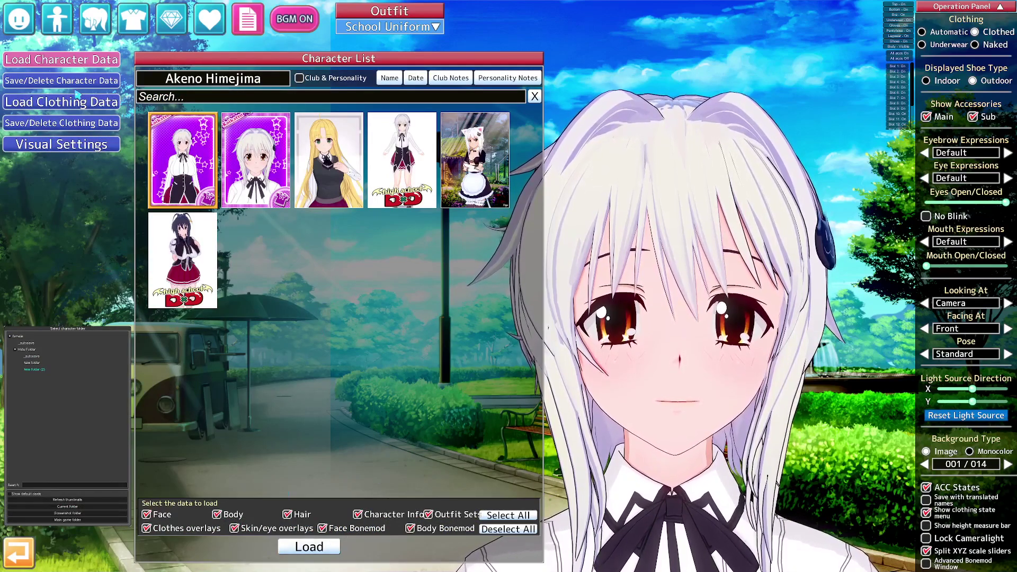
click(61, 81)
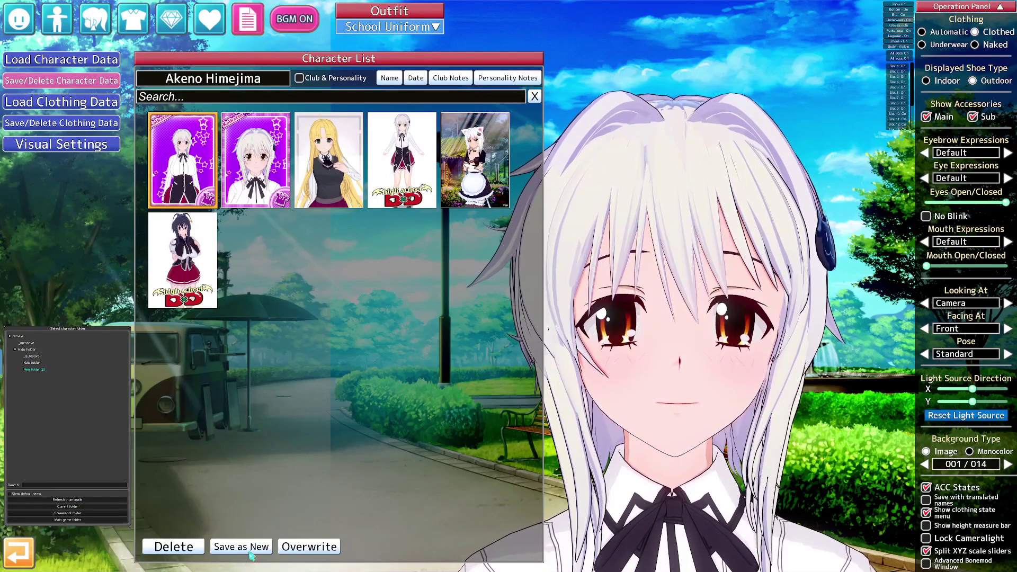
click(309, 547)
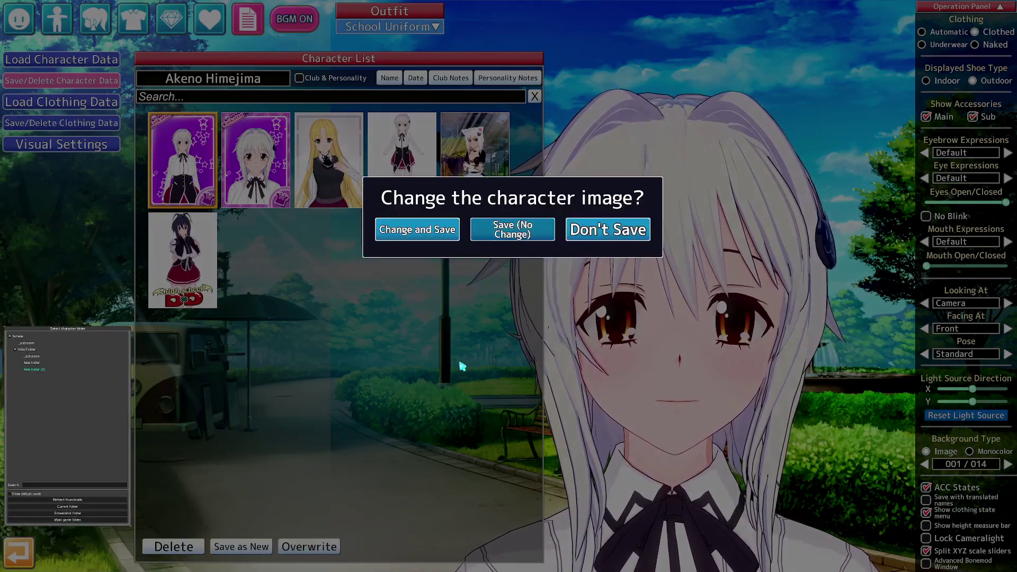
key(Escape)
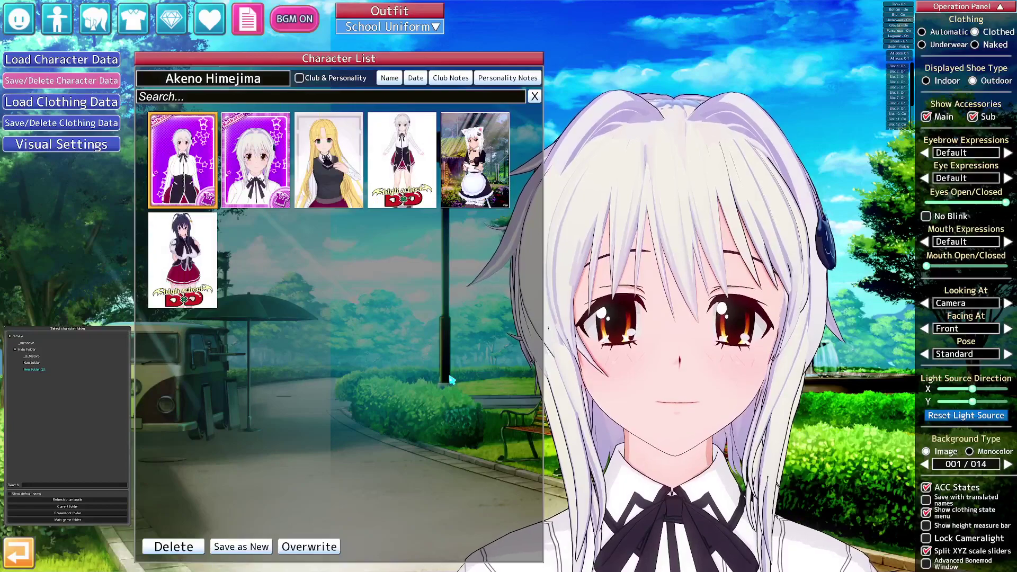